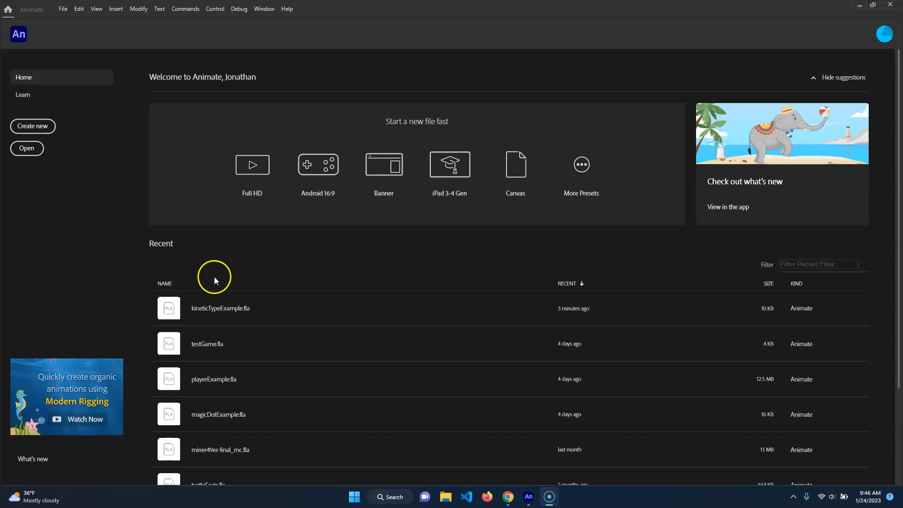
Step: Create an HD 1280 x 720 document with a frame rate of 12 and the ActionScript 3.0 platform type
left_click(32, 126)
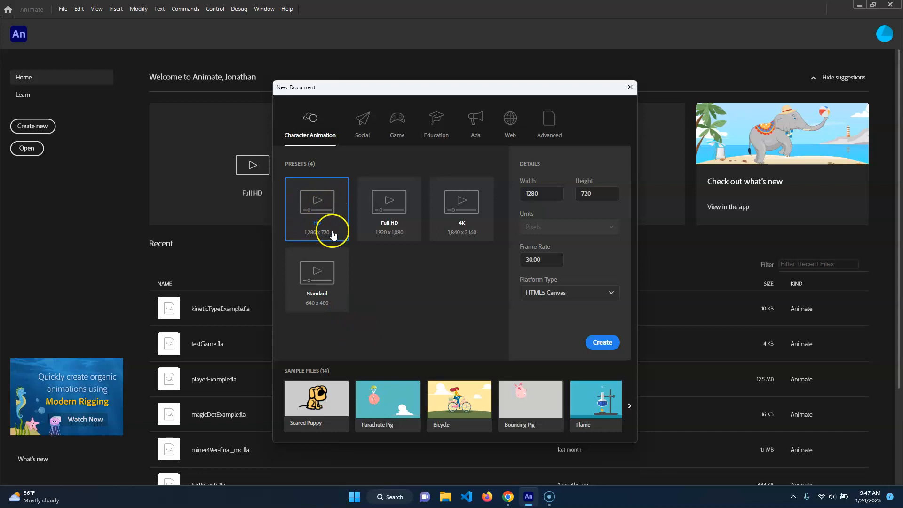
left_click(546, 260)
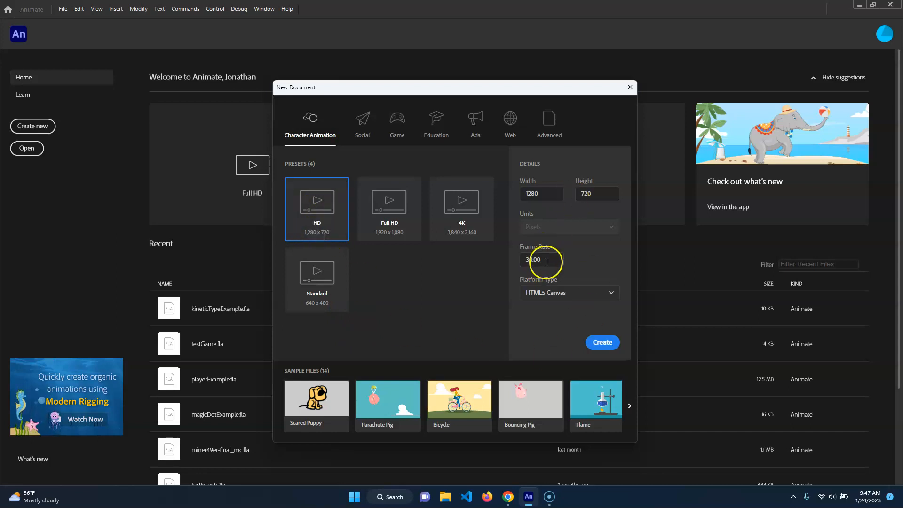
type("12")
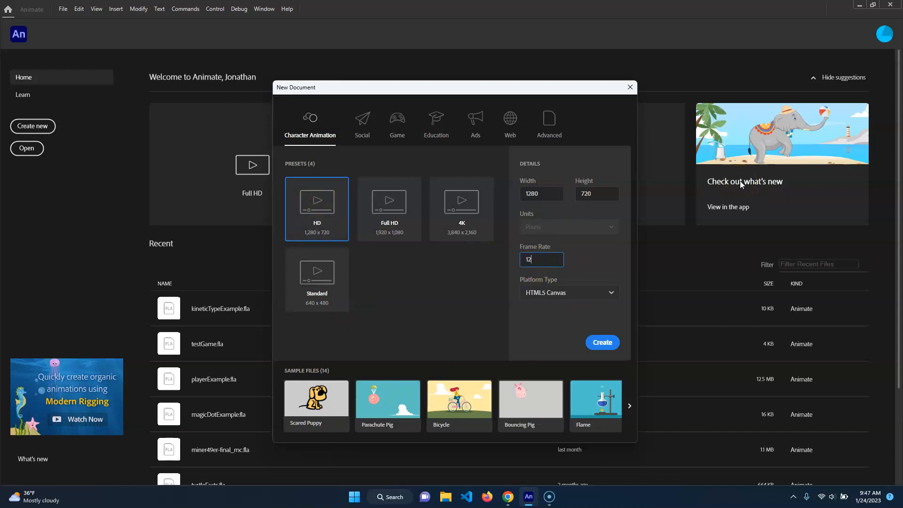
left_click(595, 292)
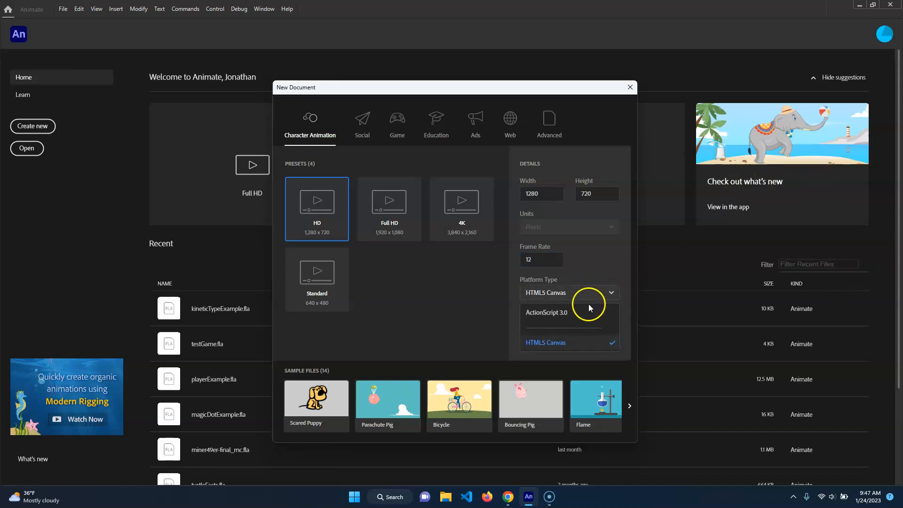
left_click(566, 316)
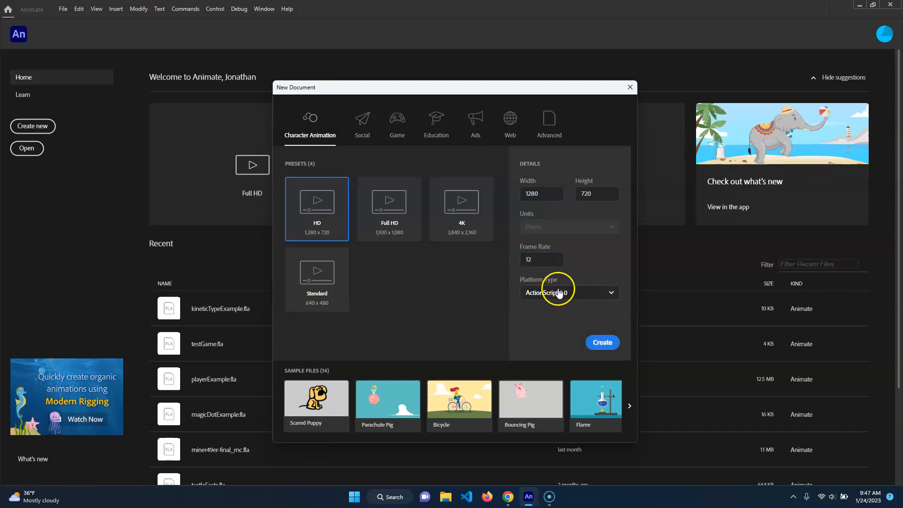
left_click(604, 342)
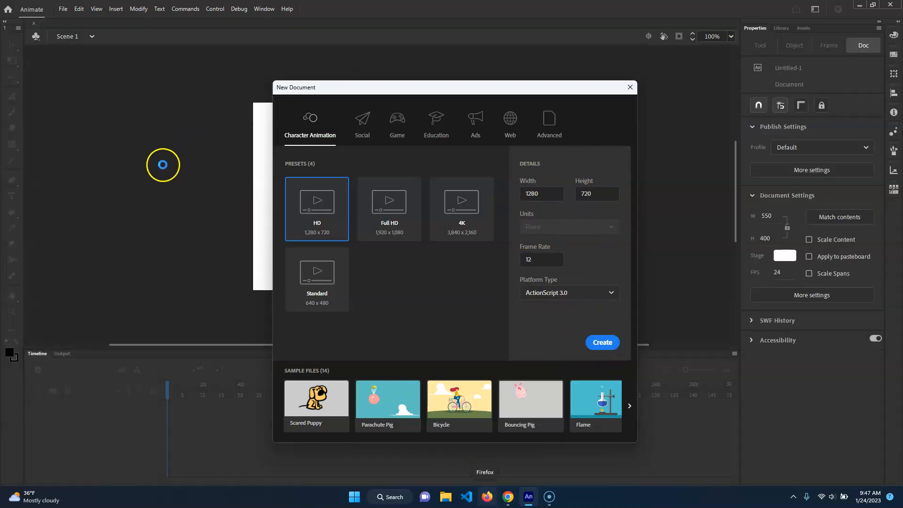
Step: Set the stage background color to light gray #CCCCCC
double_click(291, 182)
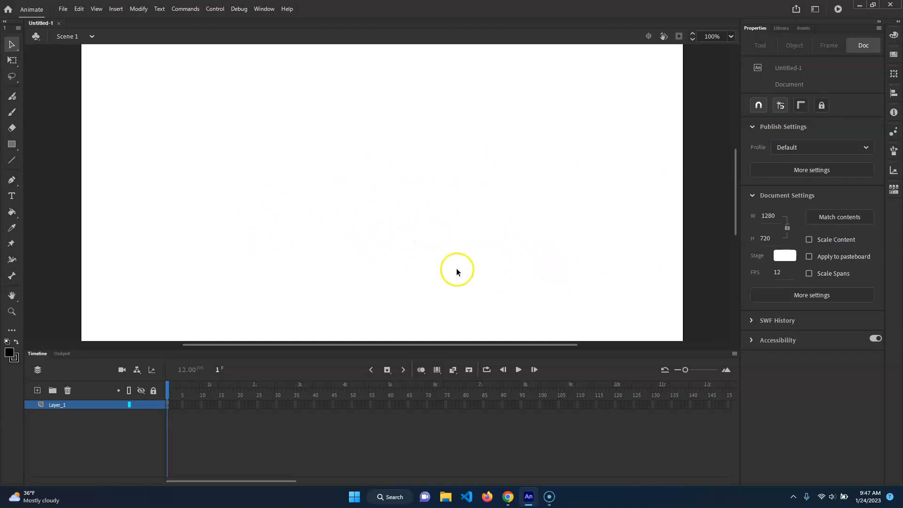
left_click(731, 37)
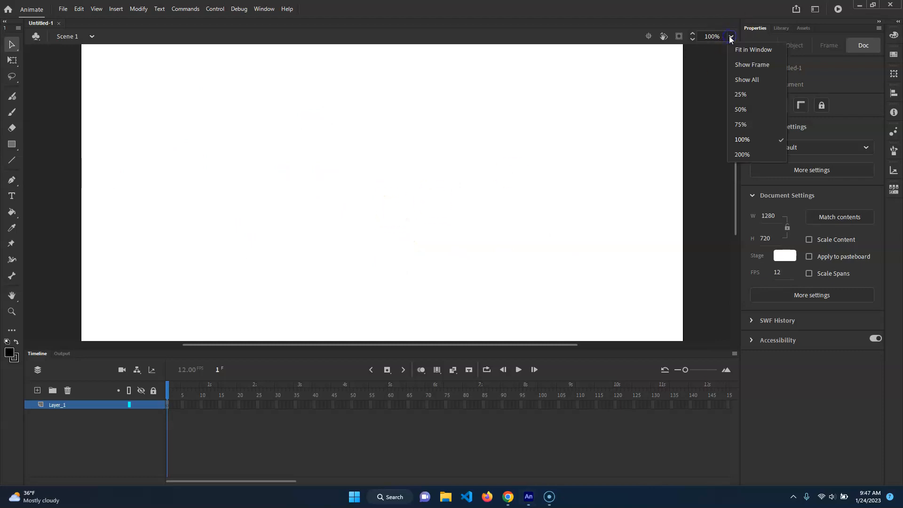
left_click(764, 50)
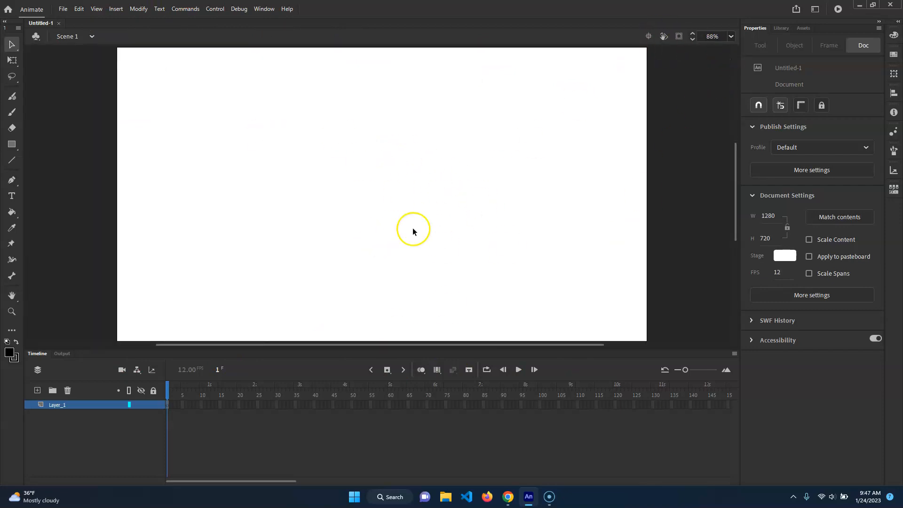
left_click_drag(402, 231, 487, 234)
left_click(726, 36)
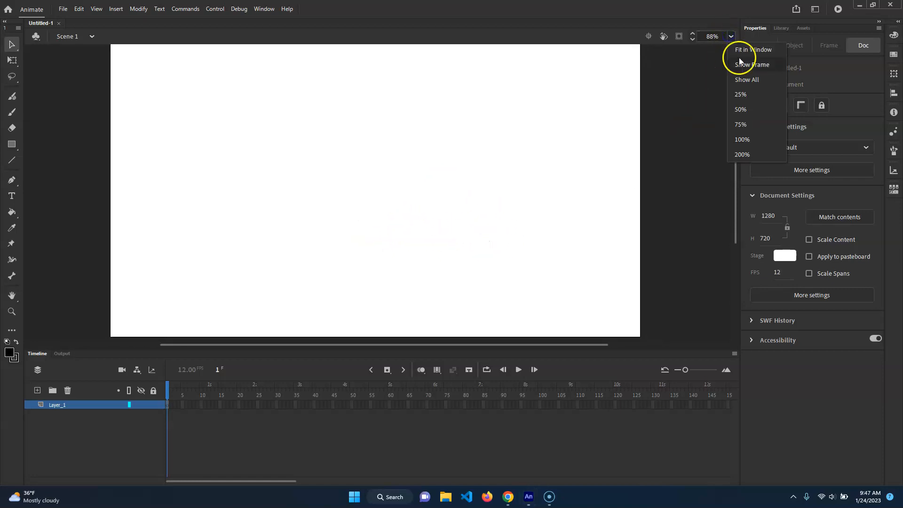
left_click(738, 55)
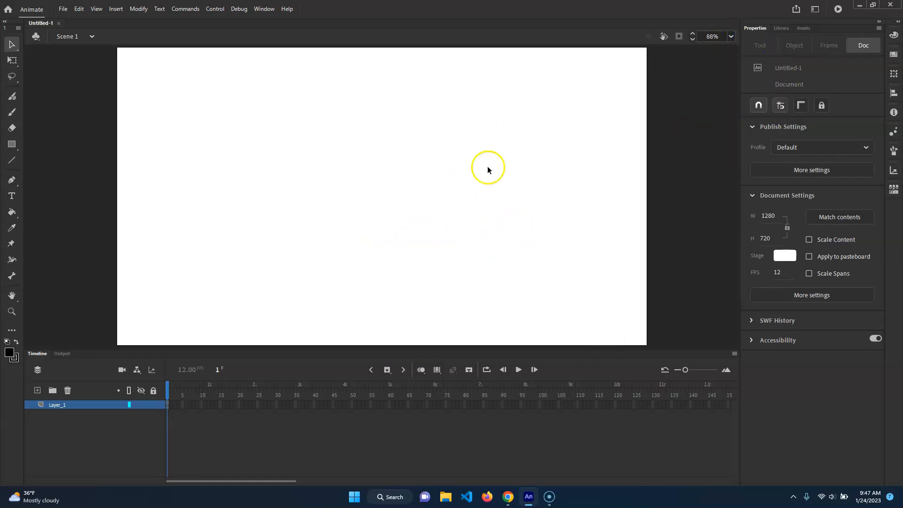
left_click(784, 259)
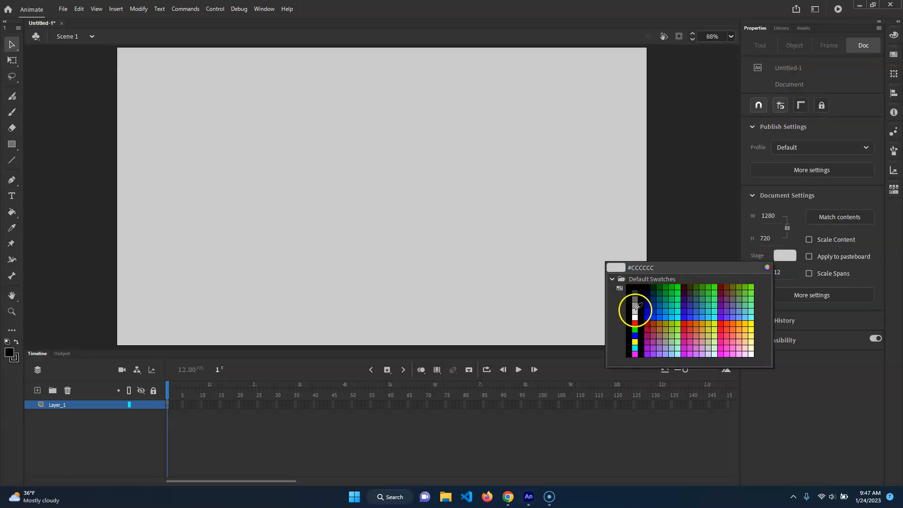
left_click(633, 309)
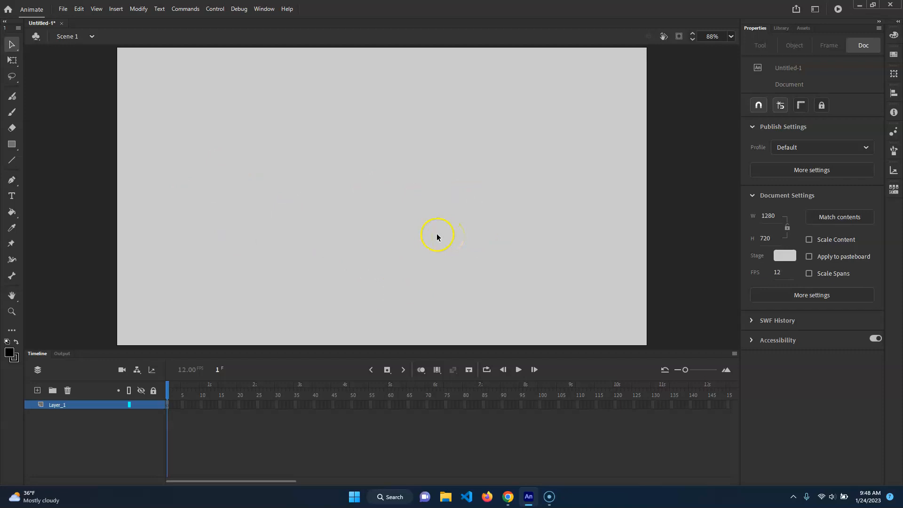
Step: Add a dynamic text field about 104 px wide containing the letter C in 64 pt Heavitas, left of the stage's center
left_click(11, 196)
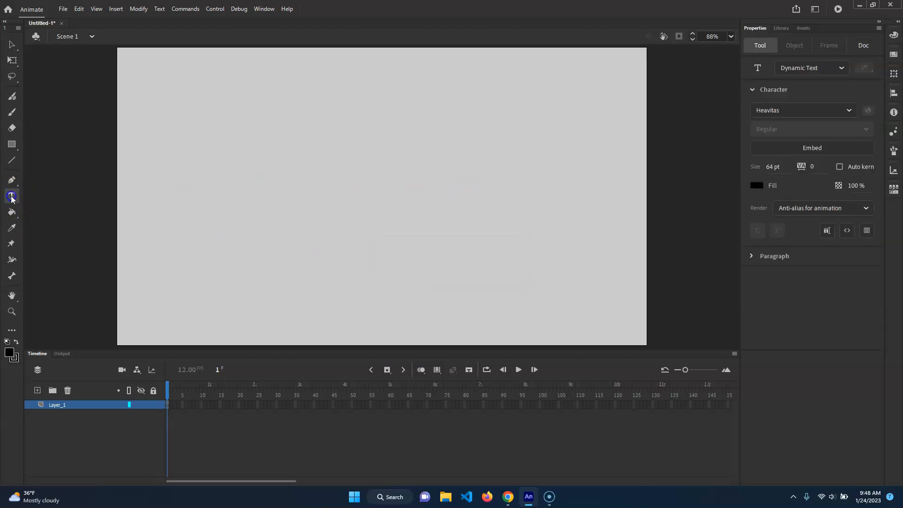
left_click(820, 113)
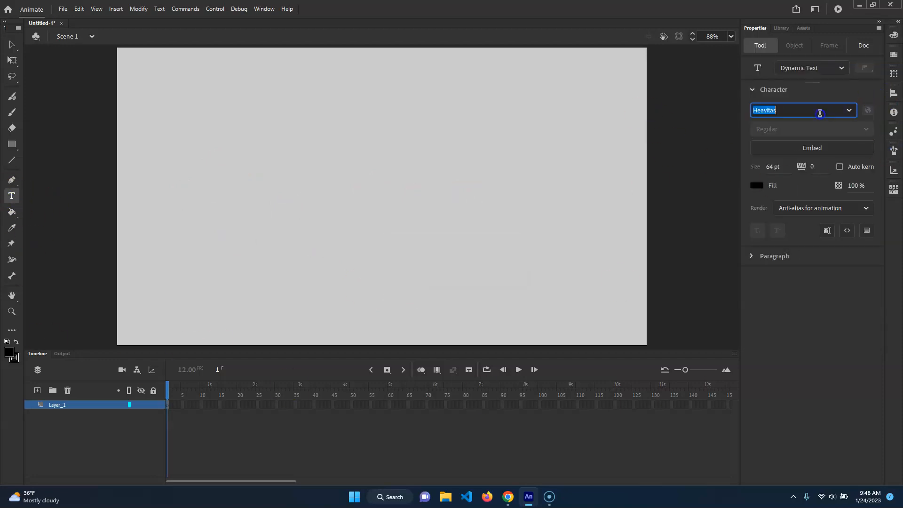
left_click(850, 110)
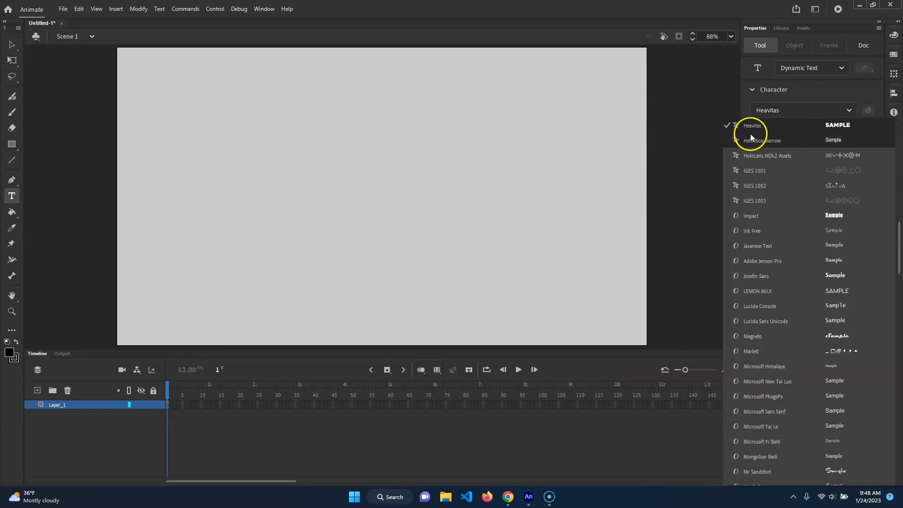
left_click(823, 91)
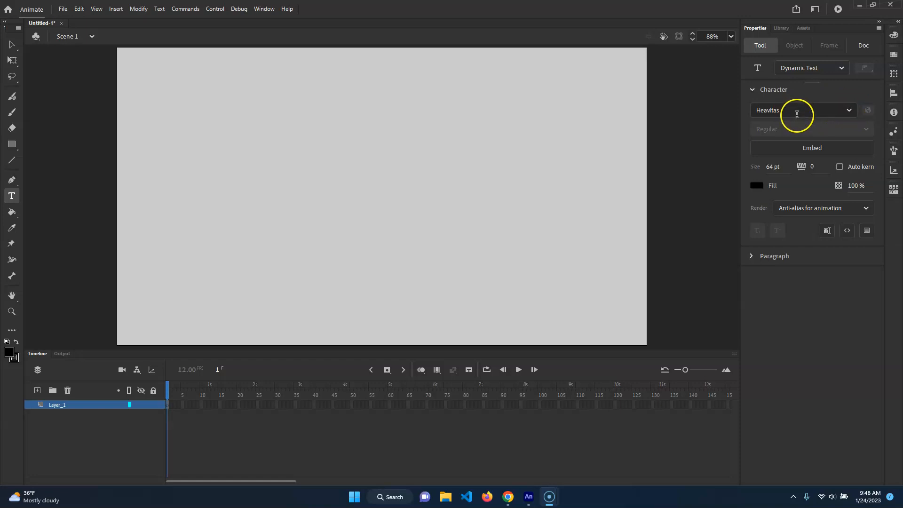
left_click_drag(769, 167, 770, 170)
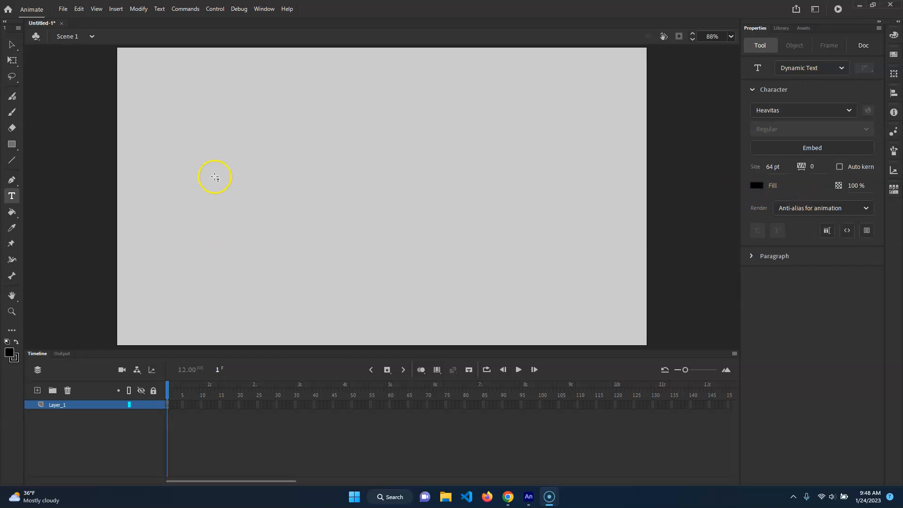
left_click_drag(202, 164, 245, 199)
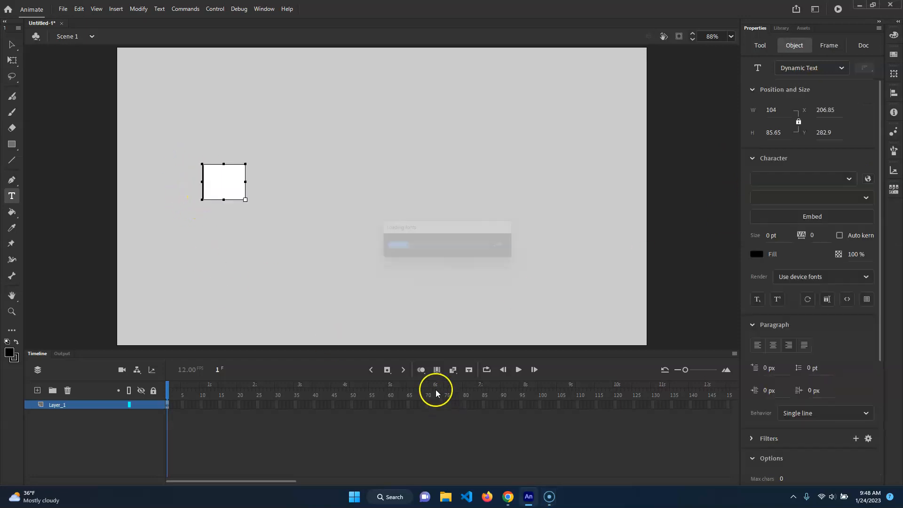
type("C")
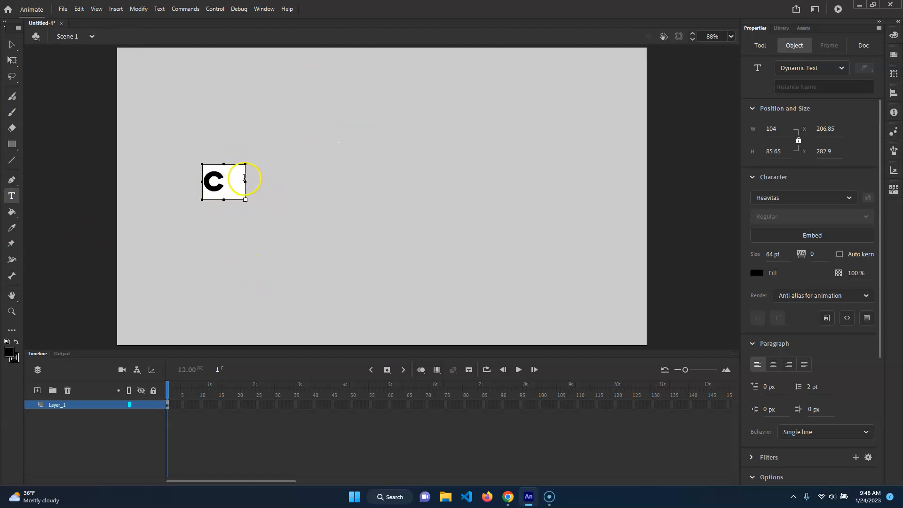
Step: Narrow the C text field to about 54 px wide so it fits closely around the letter
left_click_drag(246, 183, 160, 176)
left_click(12, 44)
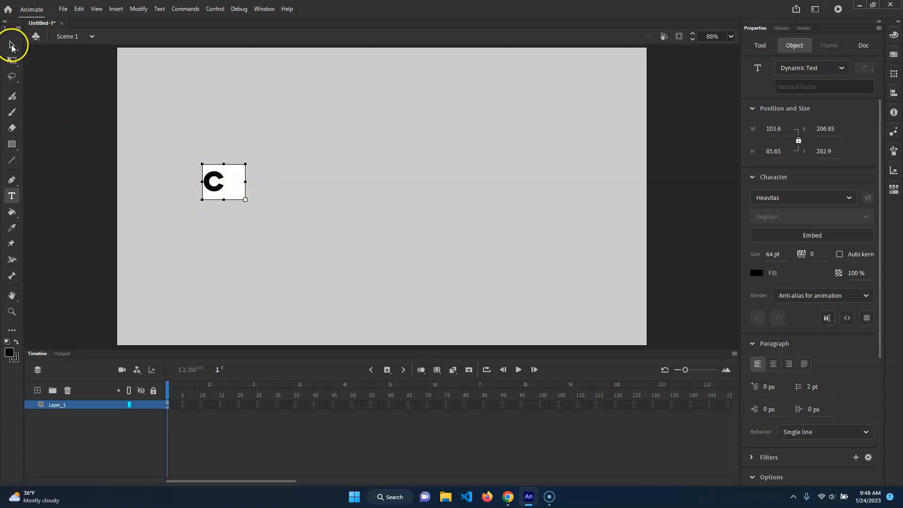
left_click_drag(246, 182, 192, 182)
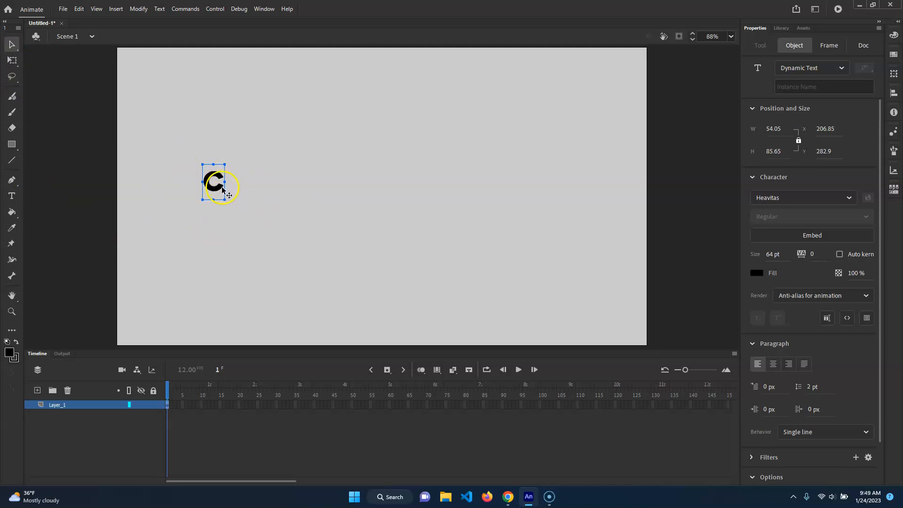
Step: Try duplicating the letter C beside the original and pasting a copy at the stage's center, undoing each copy
left_click_drag(211, 188, 239, 190)
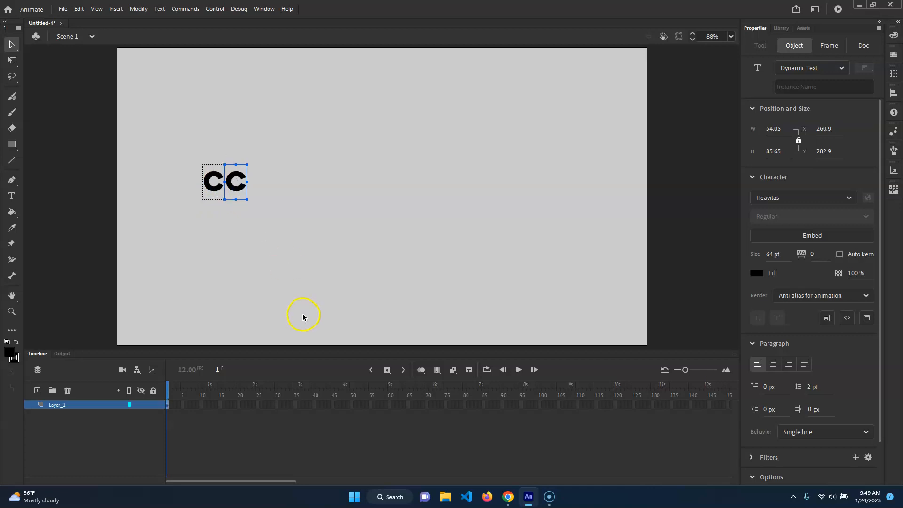
key("ctrl+z")
left_click(214, 187)
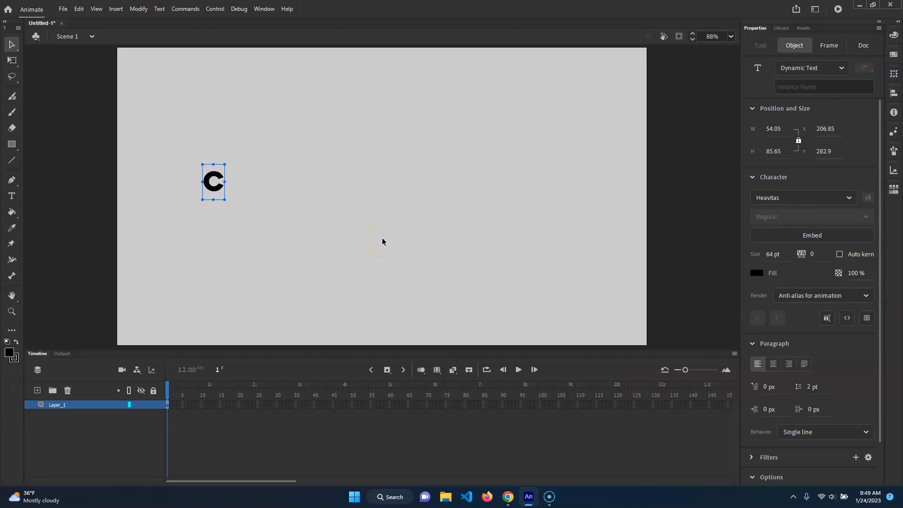
key("ctrl+v")
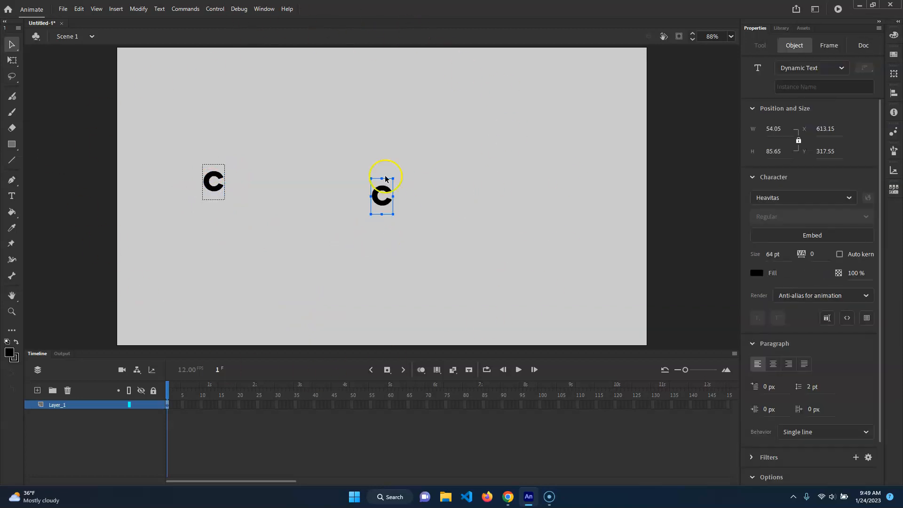
key("ctrl+z")
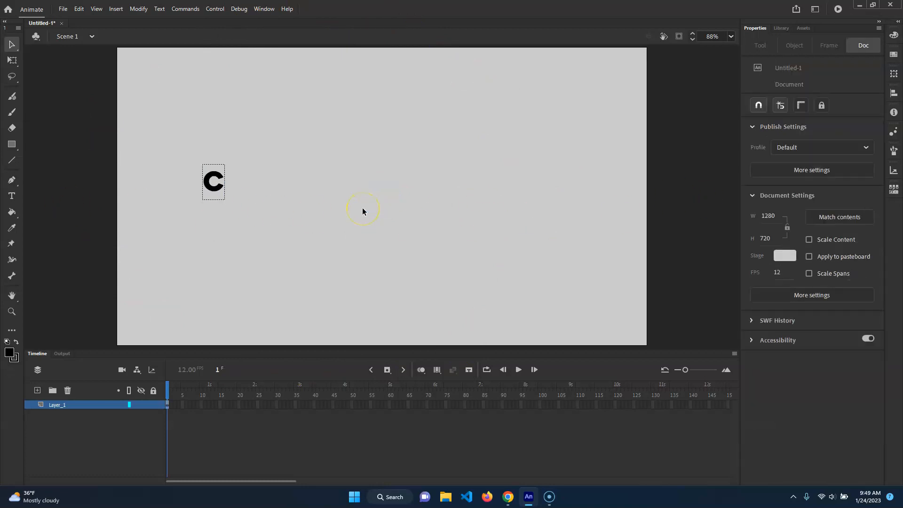
Step: Duplicate the C text field directly to its right and change the copy's letter to O
left_click(214, 187)
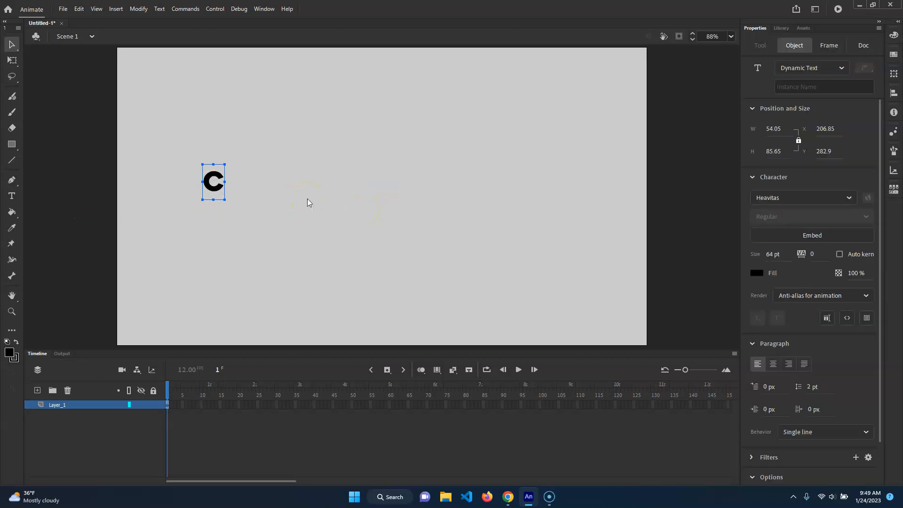
left_click_drag(218, 187, 237, 193)
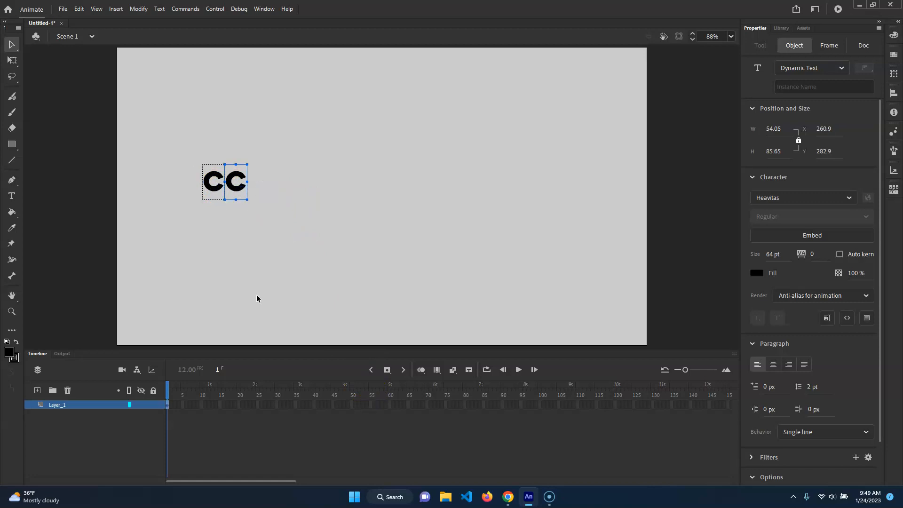
double_click(240, 191)
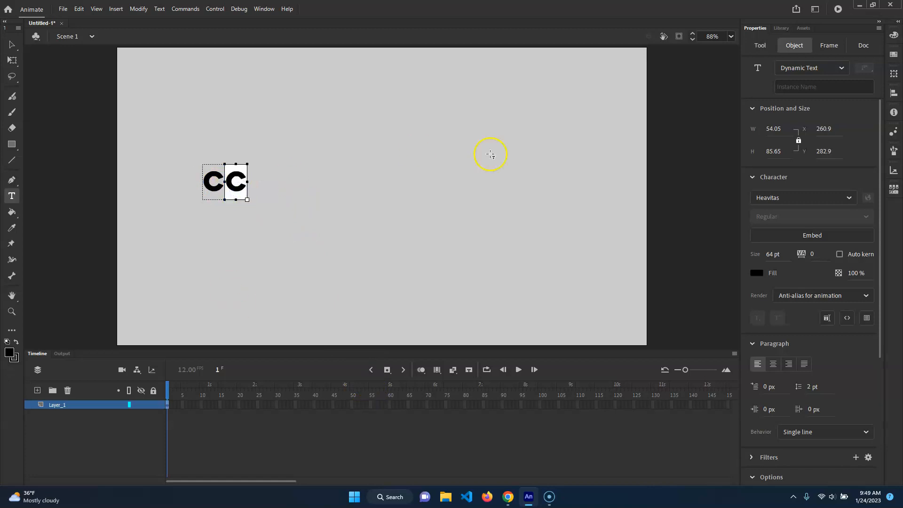
key("BackSpace")
type("O")
left_click(12, 45)
Step: Duplicate the O text field directly to its right and change the copy's letter to N
left_click(232, 183)
left_click_drag(231, 189, 253, 190)
double_click(261, 185)
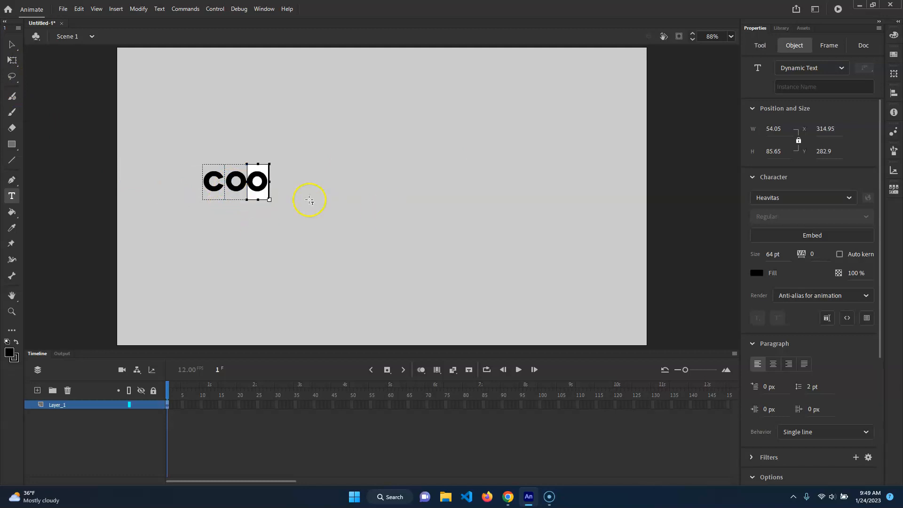
key("BackSpace")
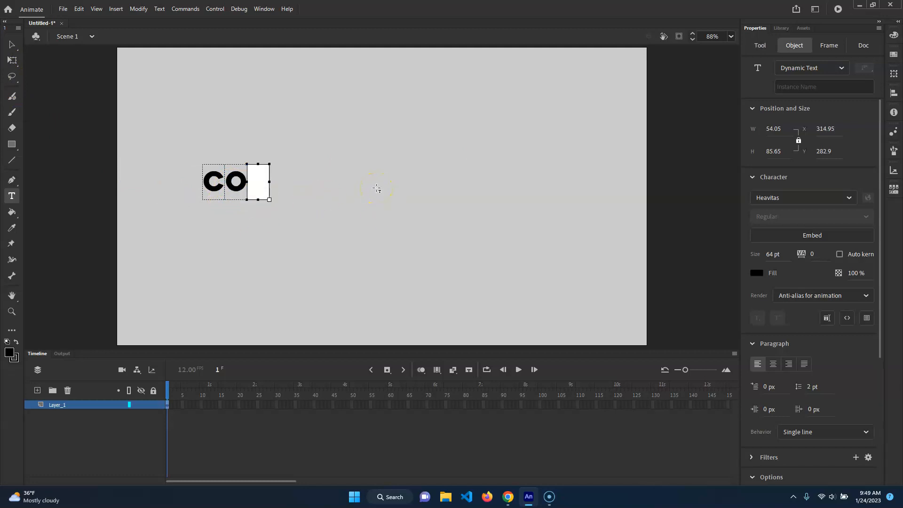
type("N")
left_click(12, 44)
Step: Duplicate the N text field directly to its right and change the copy's letter to E
left_click_drag(255, 185, 278, 187)
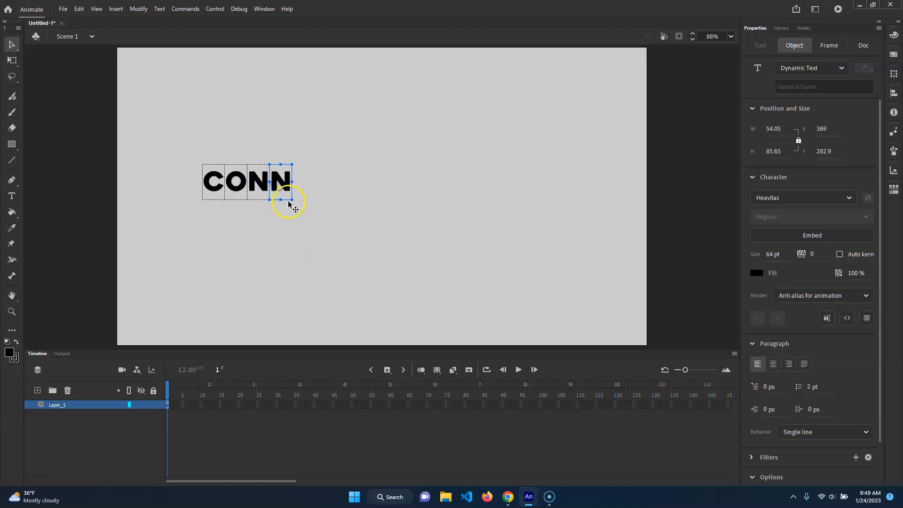
key("t")
key("BackSpace")
type("E")
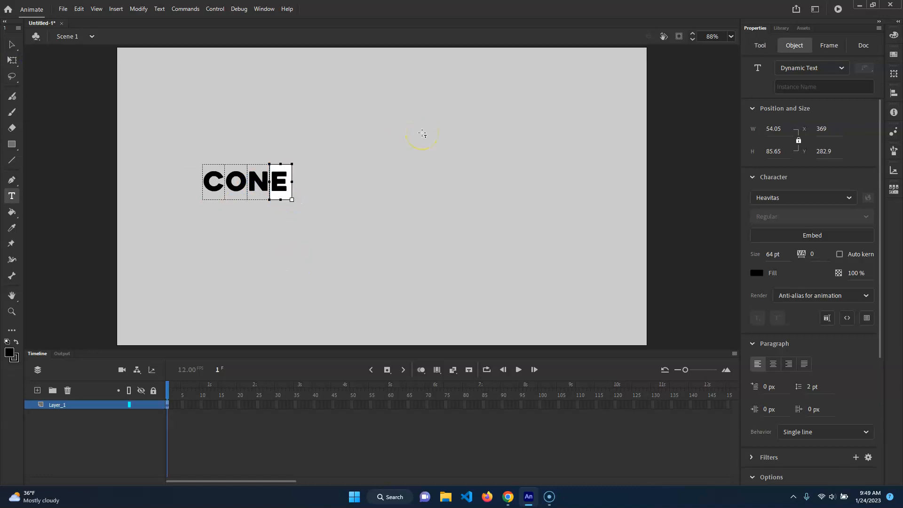
left_click(12, 45)
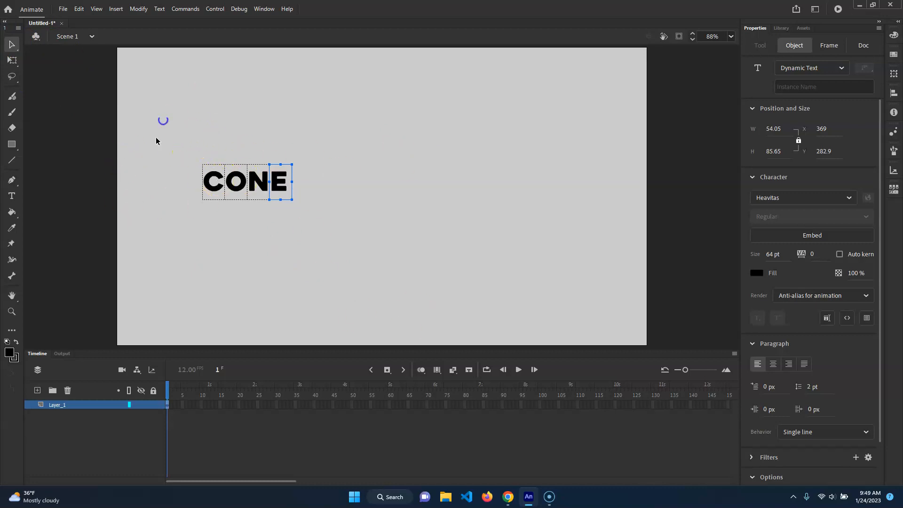
Step: Enlarge the four letter fields together to about 502 x 199 px and place the word near the stage's center
left_click_drag(161, 127, 390, 258)
left_click_drag(353, 94, 144, 279)
left_click(12, 61)
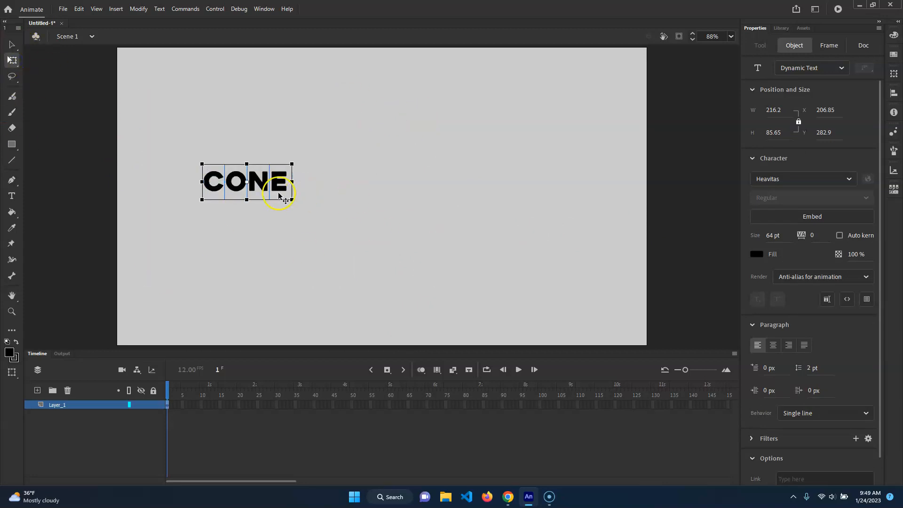
left_click_drag(281, 187, 489, 250)
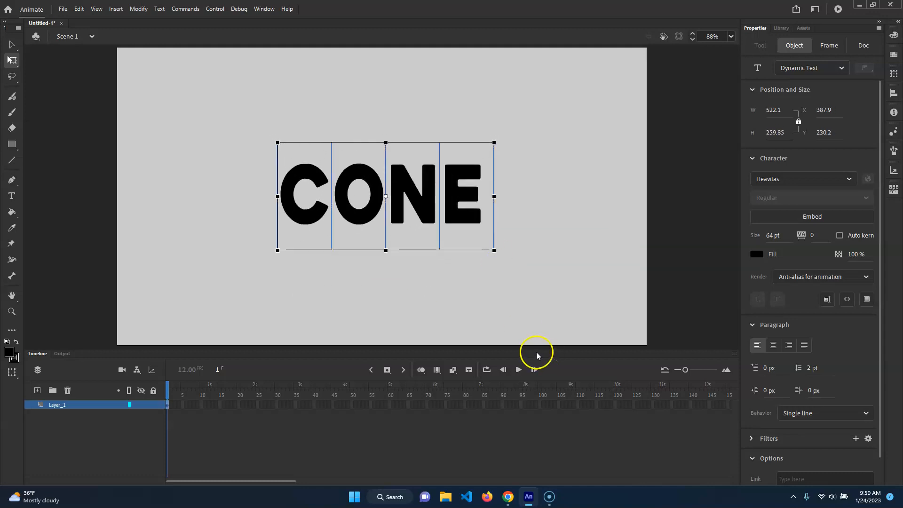
key("ctrl+z")
left_click_drag(427, 215, 490, 254)
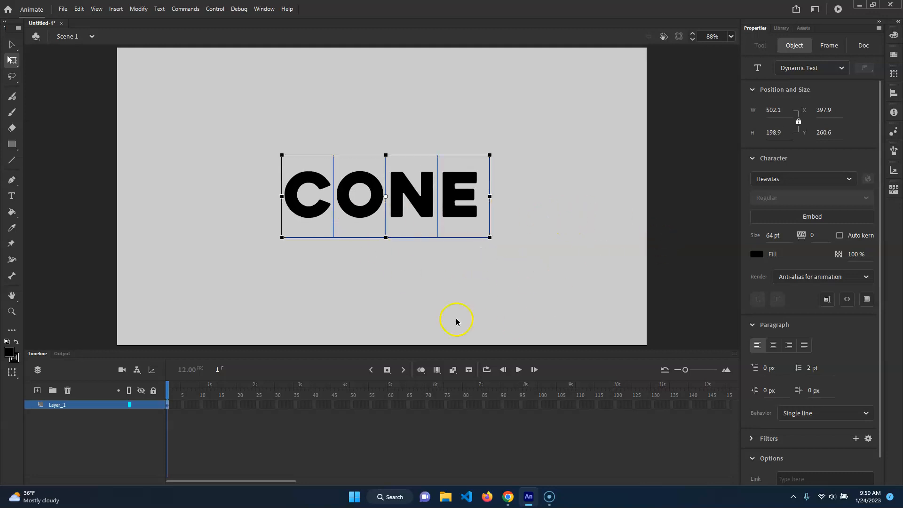
left_click(11, 44)
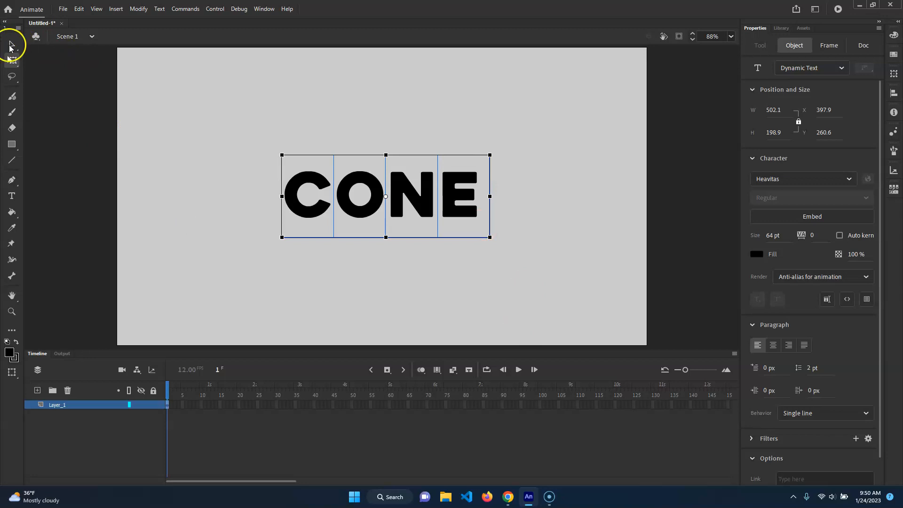
left_click(533, 218)
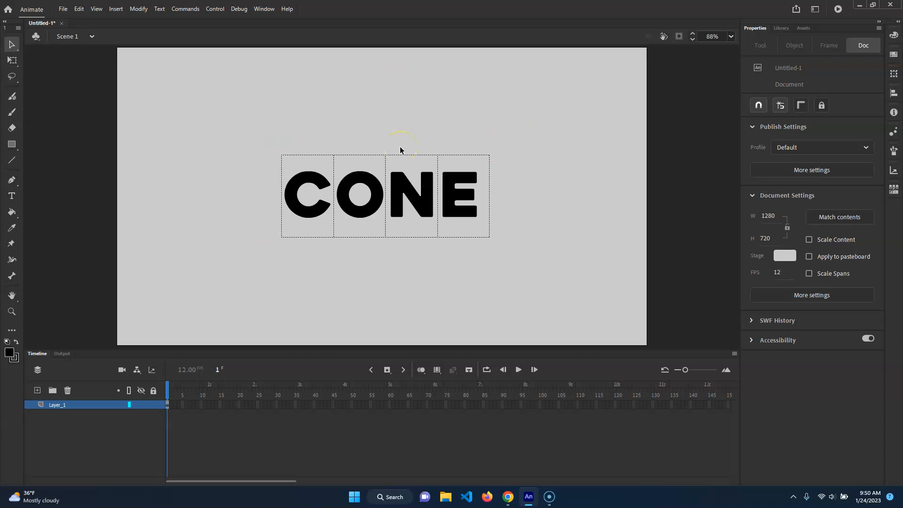
Step: Distribute the four letter fields to separate layers and select each layer in turn to check its letter
left_click(460, 214)
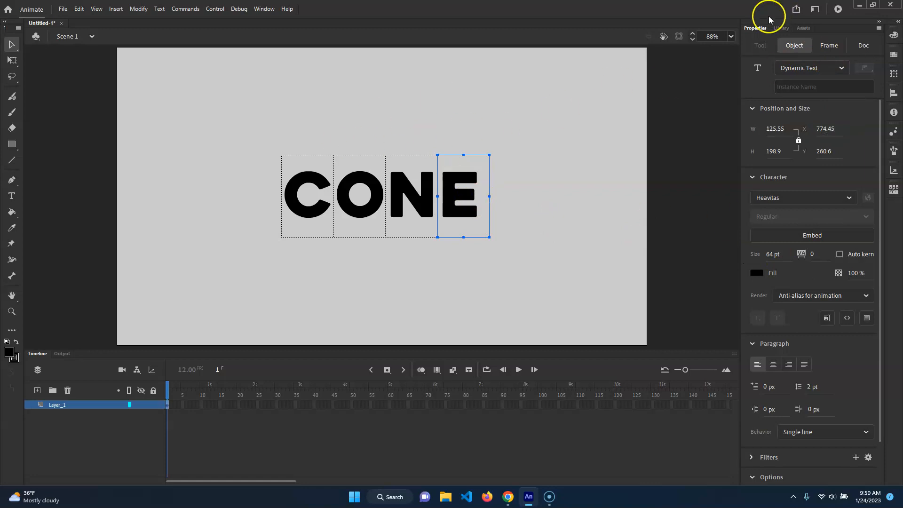
left_click(220, 177)
left_click_drag(190, 293, 595, 121)
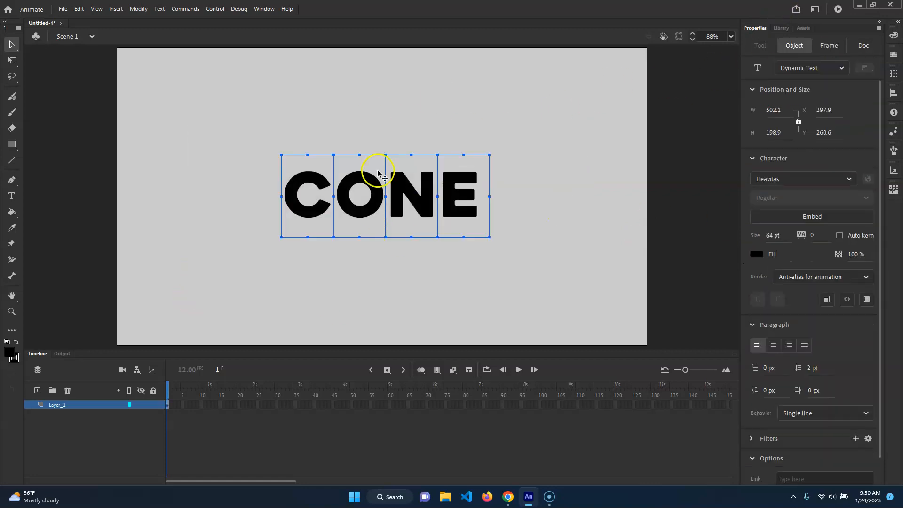
right_click(413, 193)
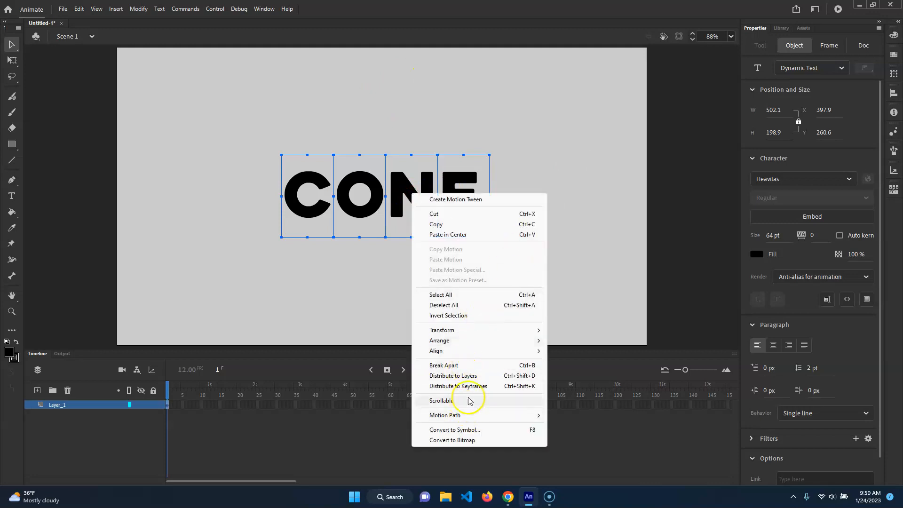
left_click(503, 375)
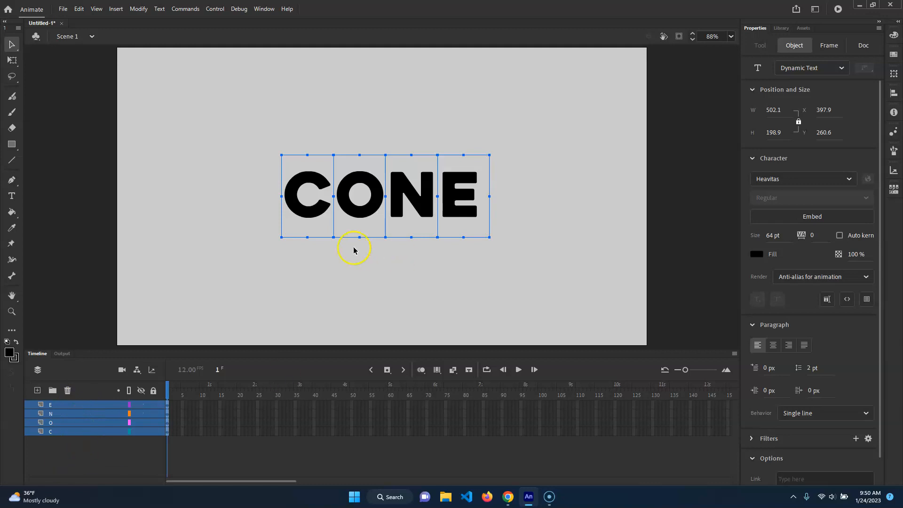
left_click(60, 432)
left_click(69, 423)
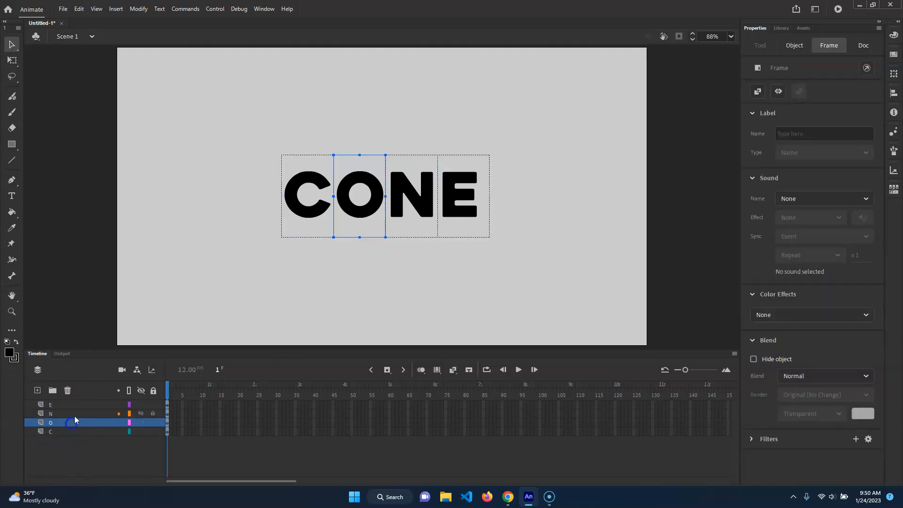
left_click(75, 414)
left_click(78, 405)
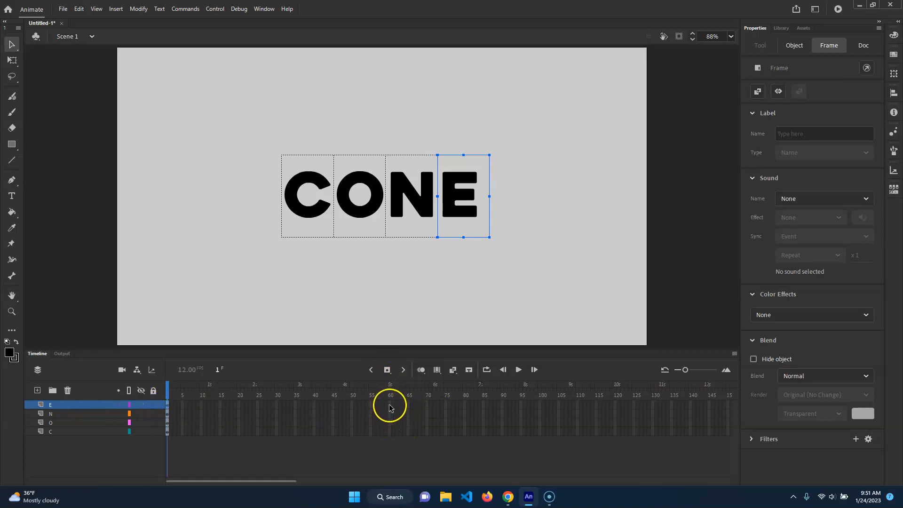
Step: Extend all four letter layers to frame 60 by inserting frames
left_click_drag(388, 437, 390, 401)
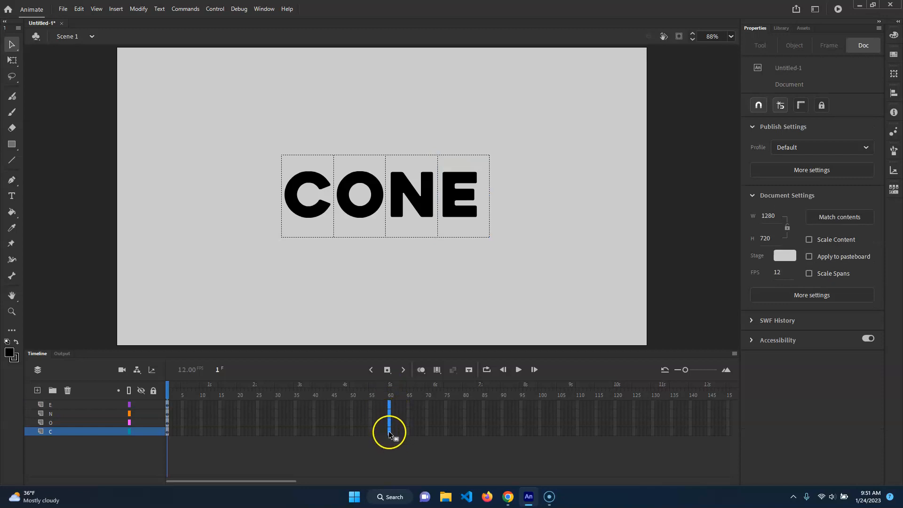
right_click(389, 405)
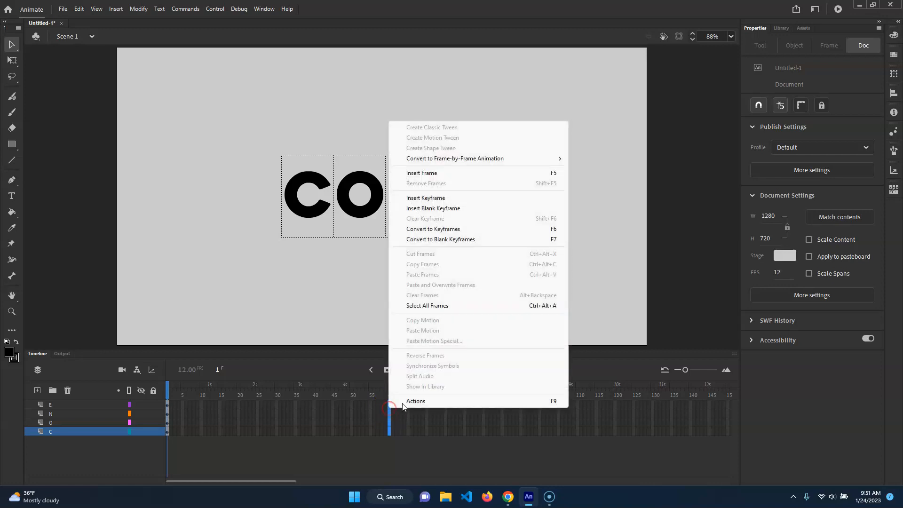
left_click(484, 173)
left_click(379, 390)
left_click_drag(142, 384, 485, 376)
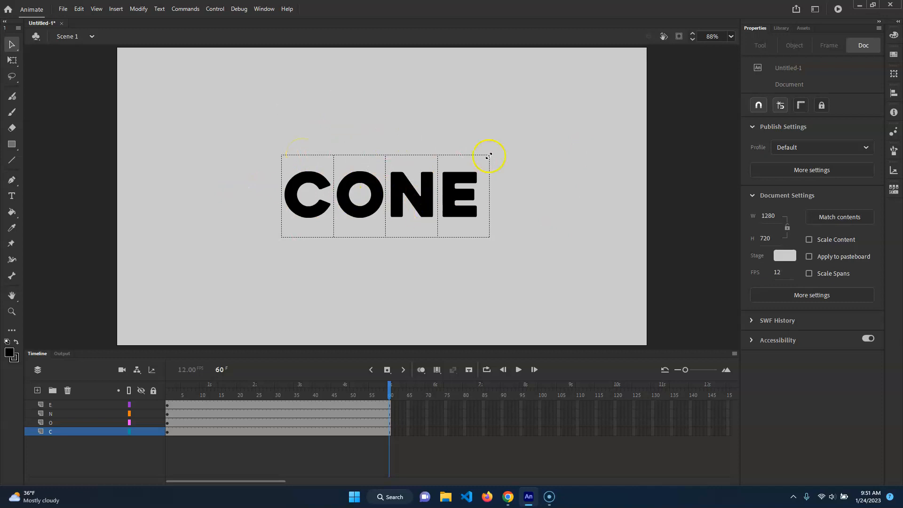
Step: Save the document to the Desktop as coneKineticTypeAnim in Animate Document (*.fla) format
key("ctrl+s")
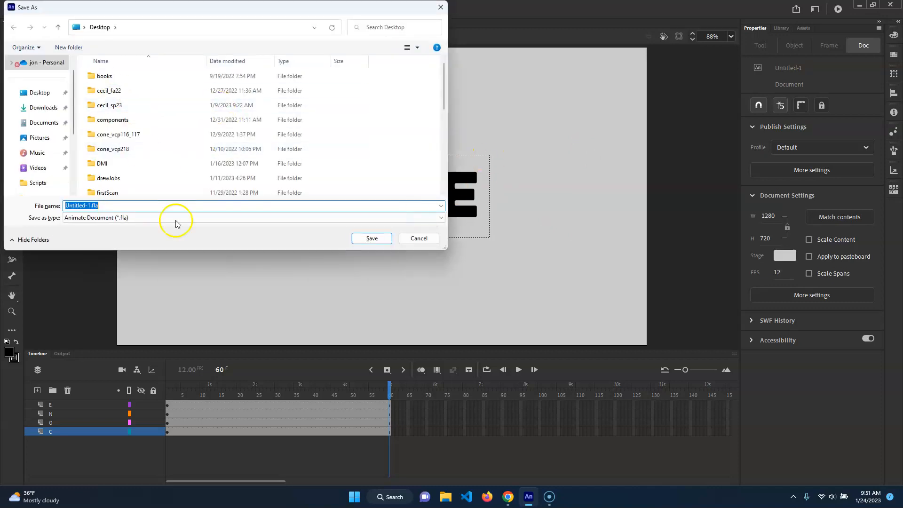
type("cone")
key("BackSpace")
key("BackSpace")
key("BackSpace")
key("BackSpace")
type("cone")
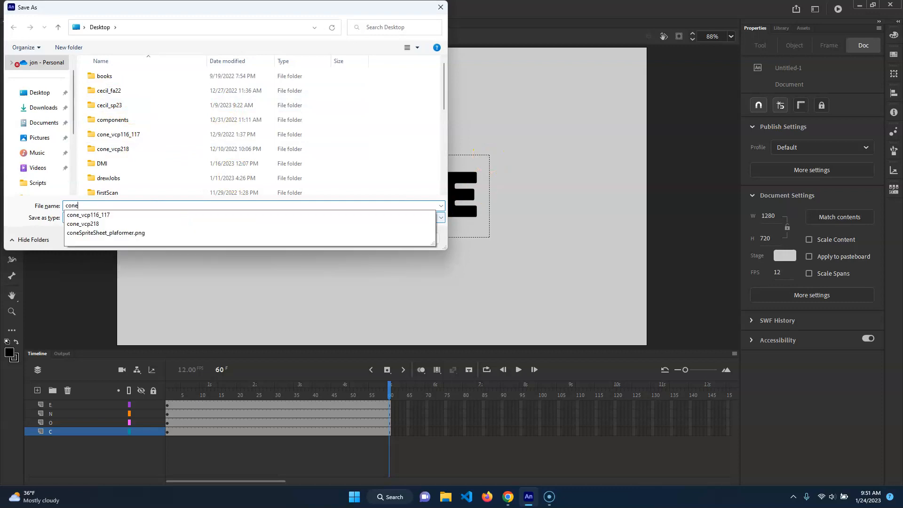
type("Kinte")
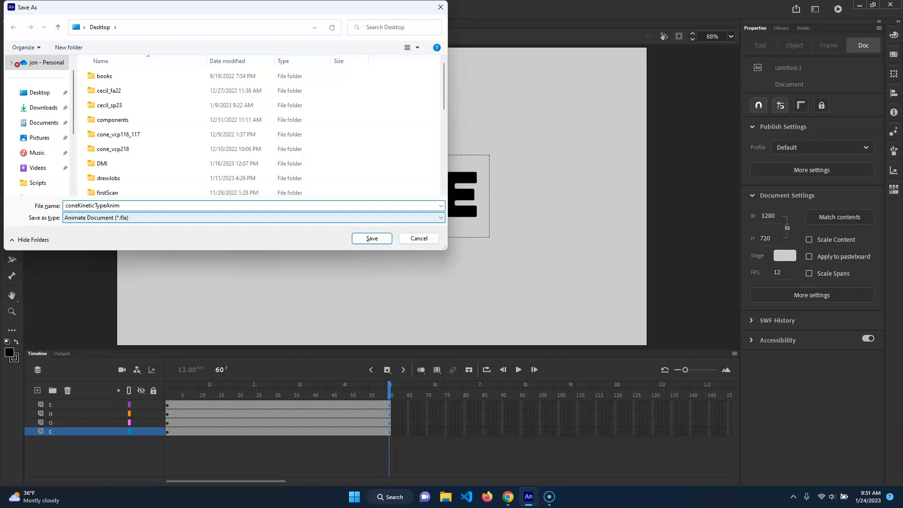
left_click(376, 238)
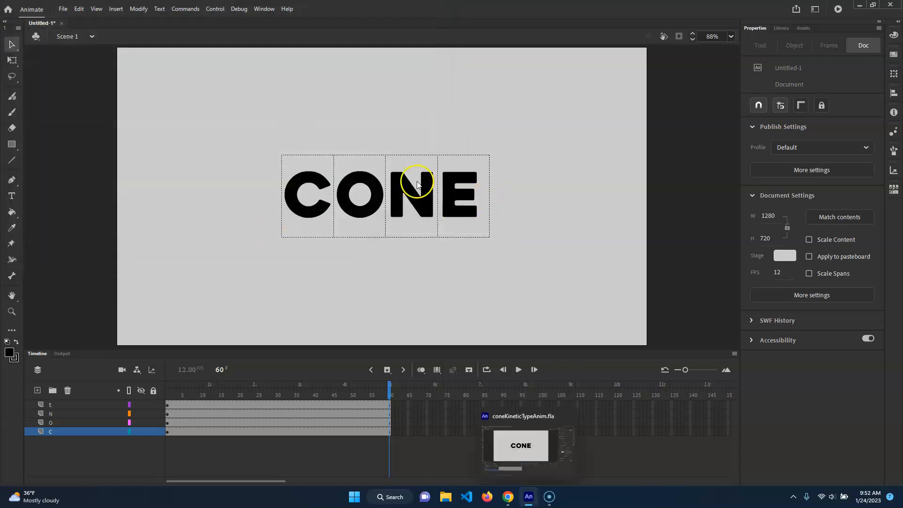